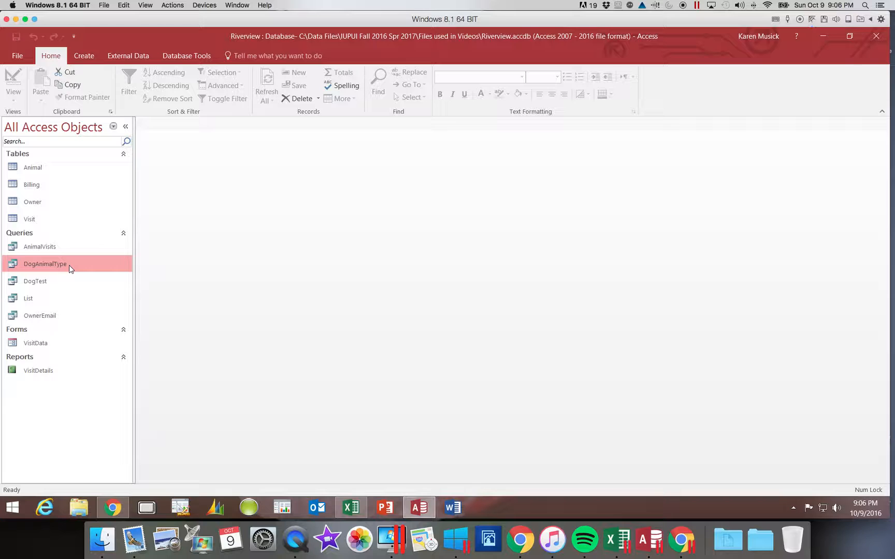
Duplicate the DogAnimalType query and name the copy EarlierVisits
right_click(70, 268)
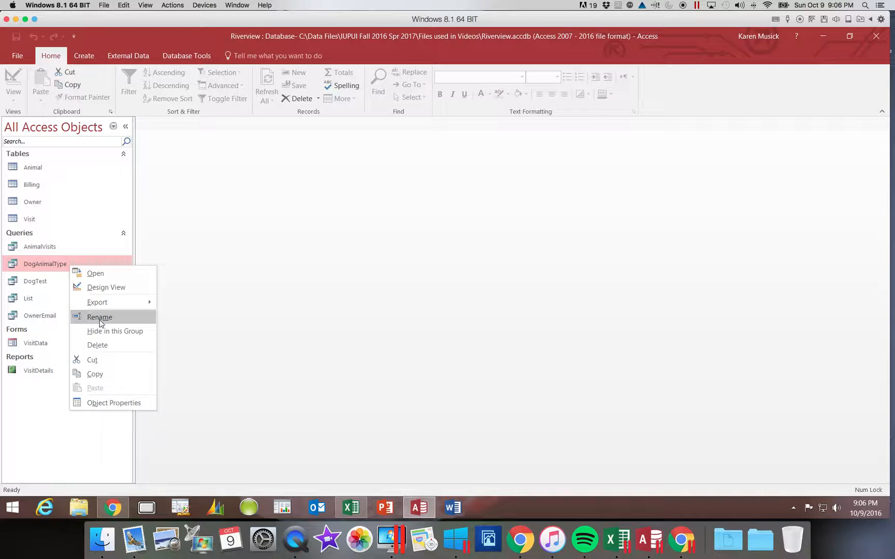
left_click(94, 375)
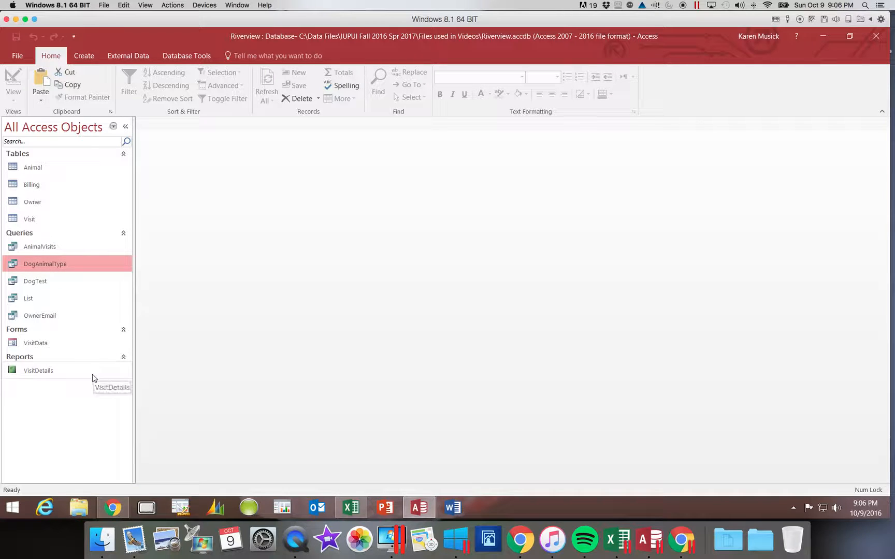
right_click(67, 411)
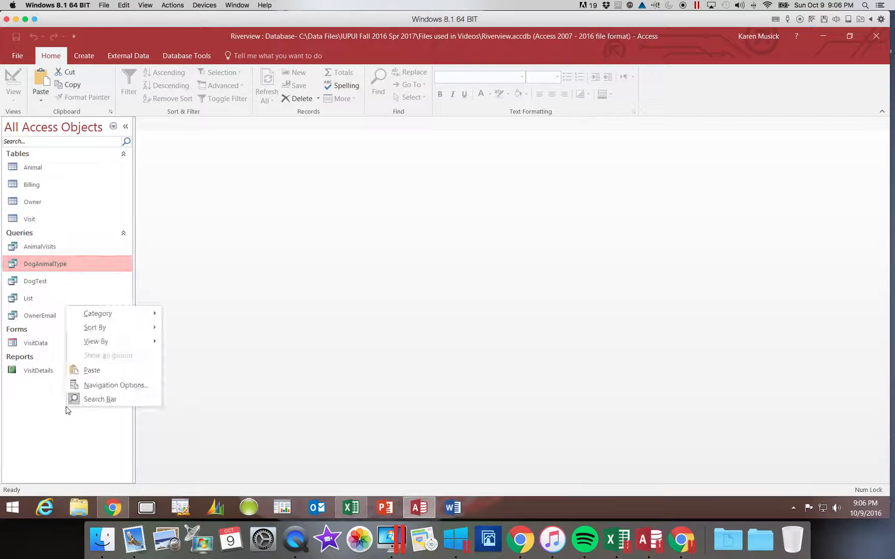
left_click(106, 374)
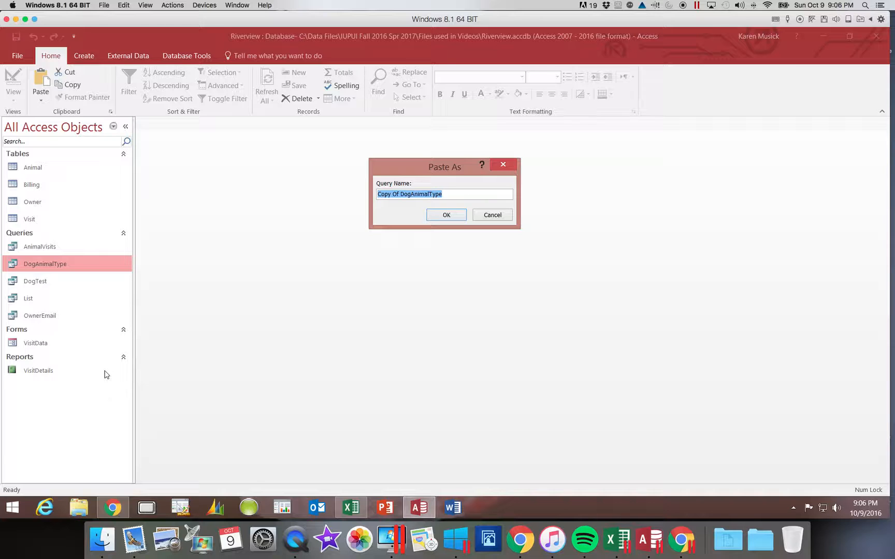
type("Earl")
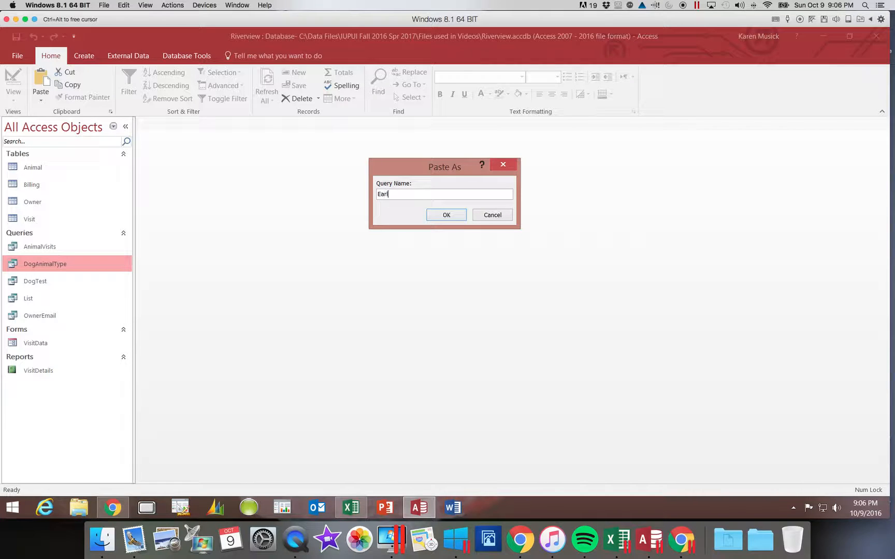
type("ierVisits")
key("Return")
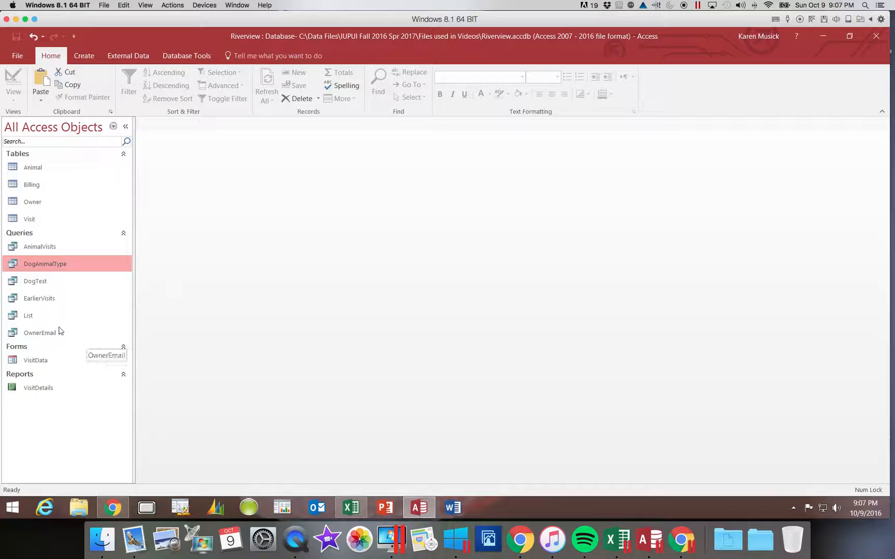
Open the EarlierVisits query and switch it to Design View
left_click(39, 298)
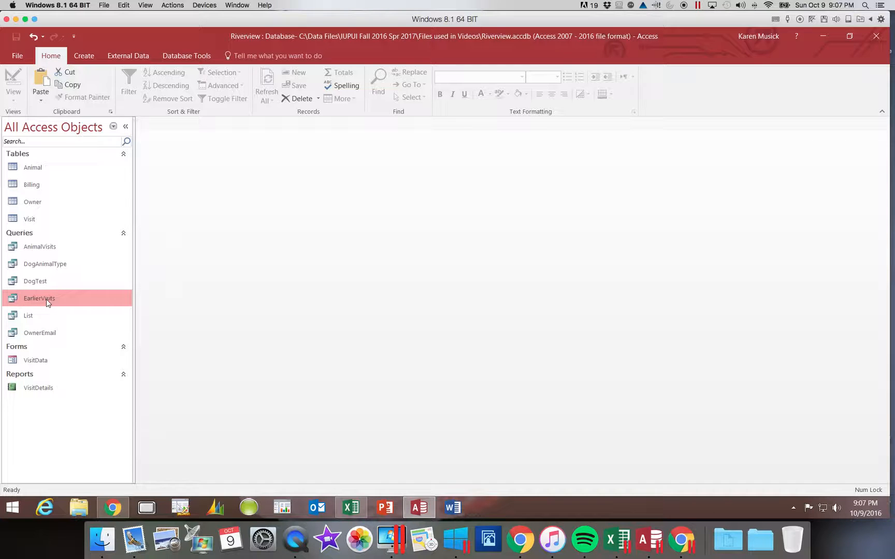
double_click(47, 302)
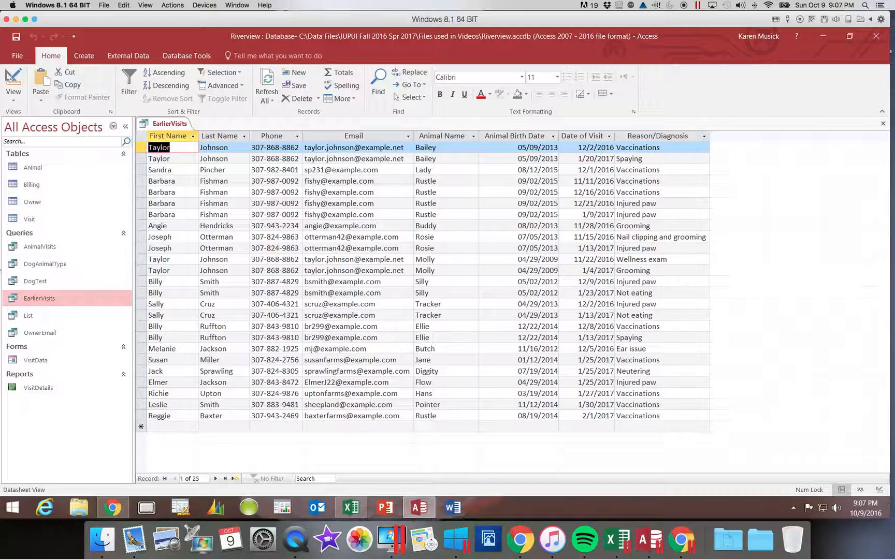
left_click(4, 73)
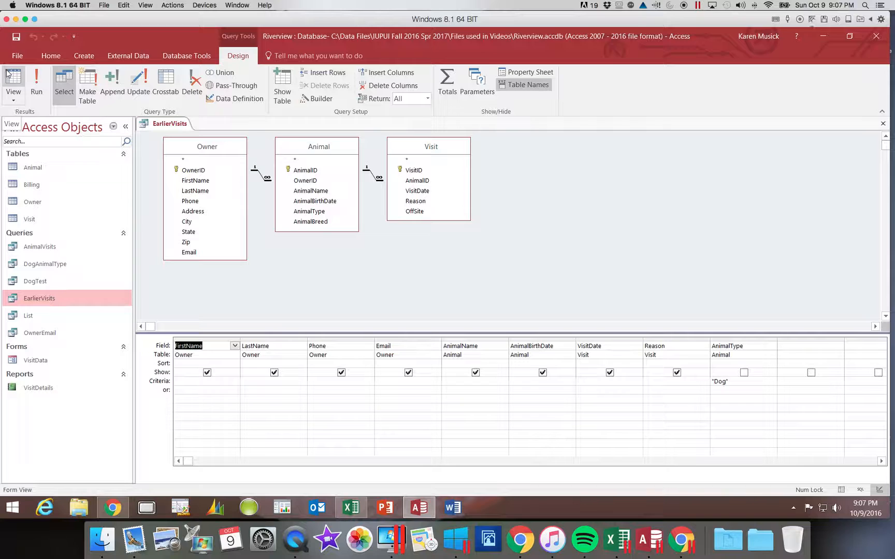
Remove the "Dog" criterion from the AnimalType field and set that field to show in the query results
double_click(716, 382)
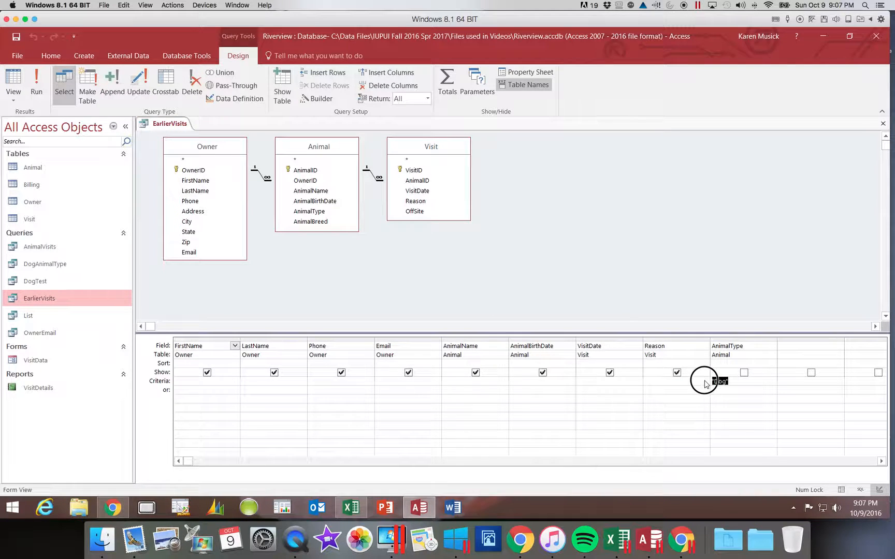
key("Delete")
scroll(715, 380, "right", 5)
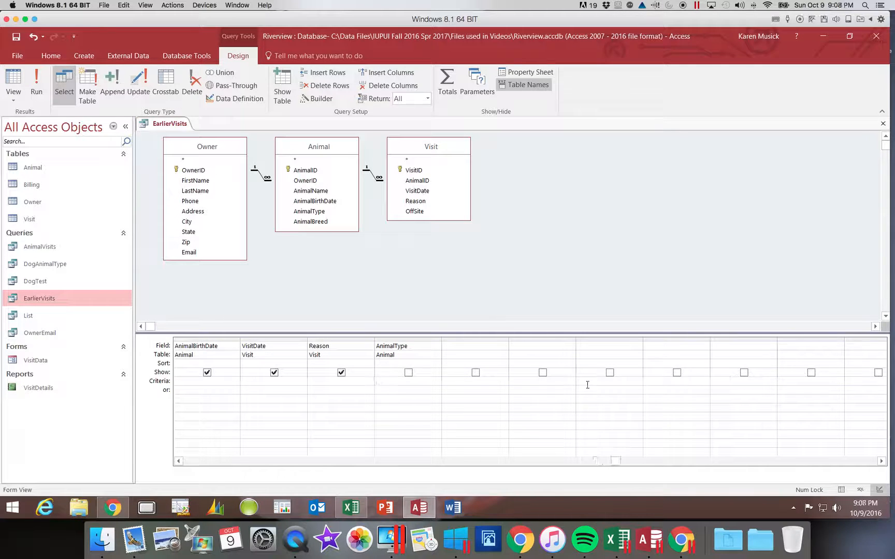
left_click(409, 373)
left_click_drag(616, 461, 192, 463)
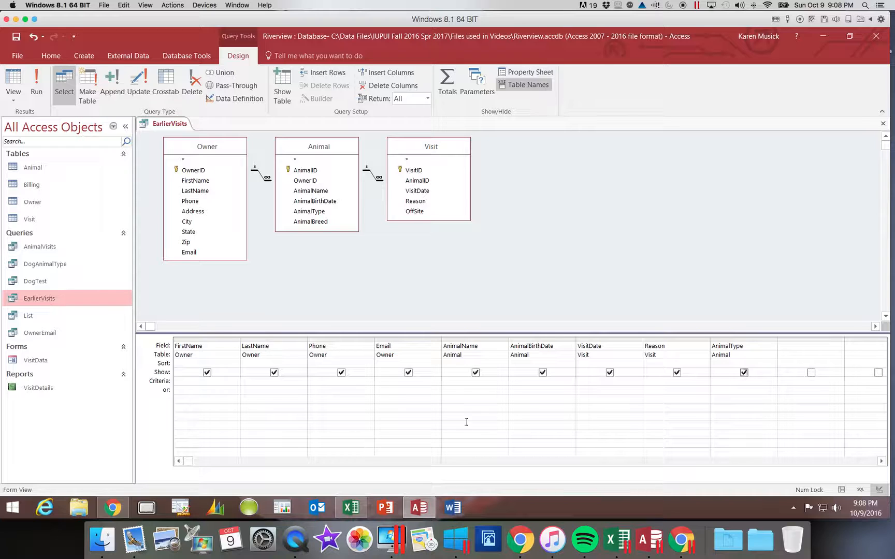
Move the AnimalType column in the design grid between AnimalBirthDate and VisitDate
left_click(746, 338)
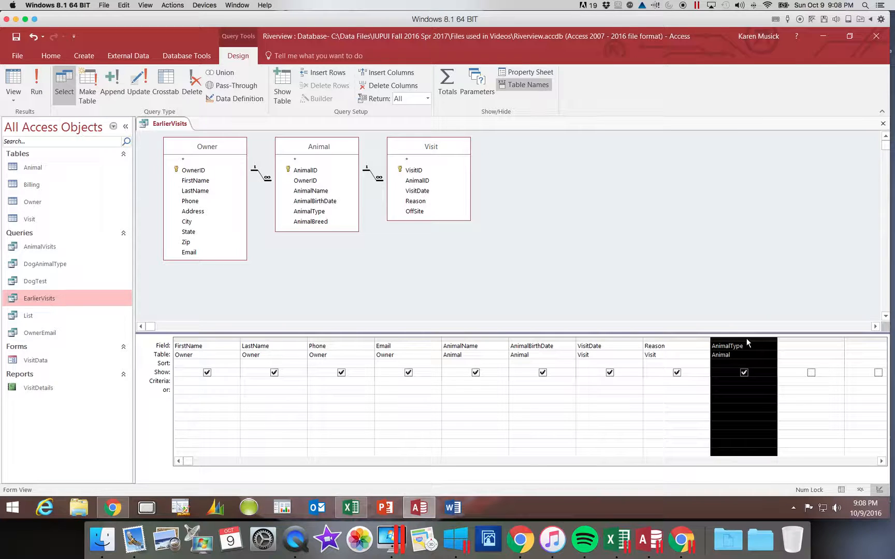
scroll(746, 339, "right", 1)
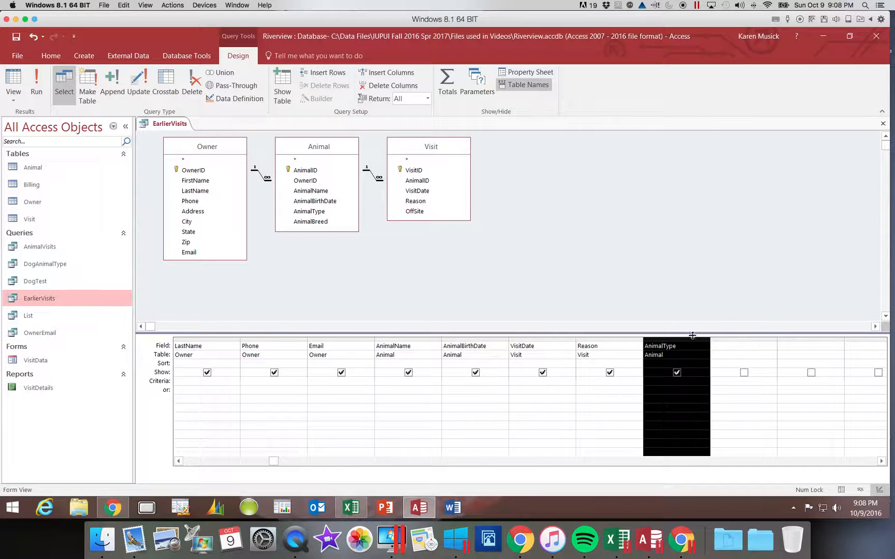
left_click_drag(680, 339, 540, 335)
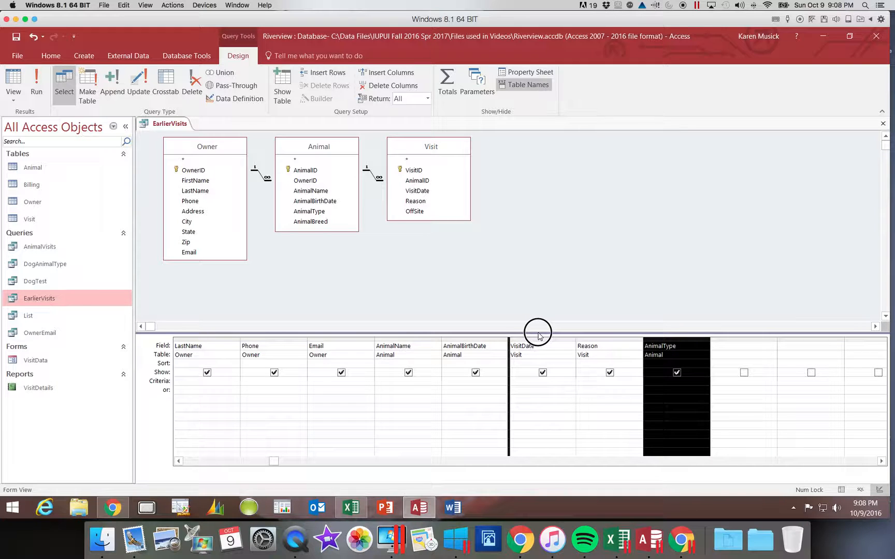
left_click_drag(539, 335, 538, 334)
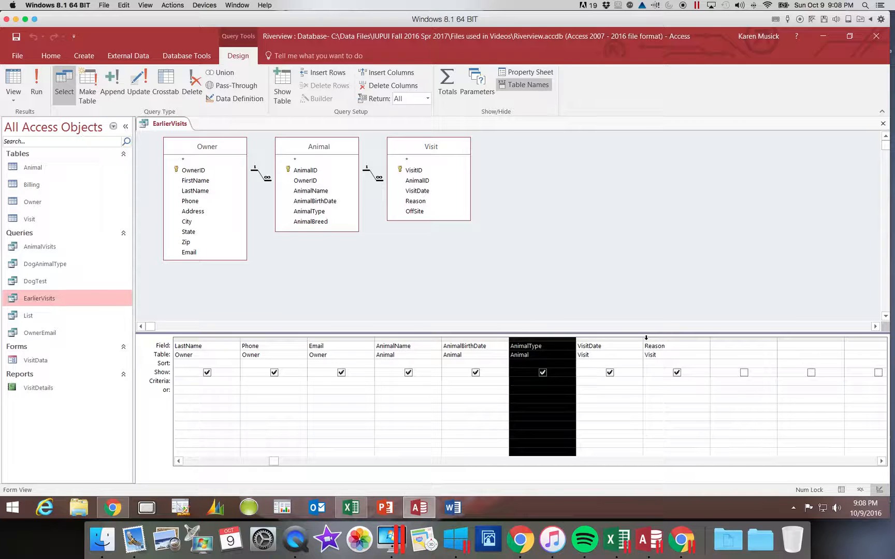
scroll(646, 338, "left", 1)
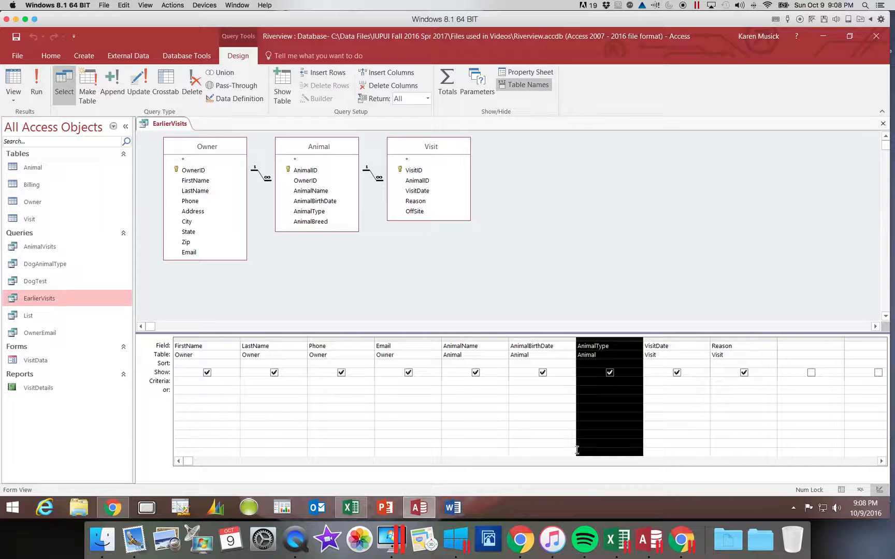
left_click(179, 461)
left_click(306, 434)
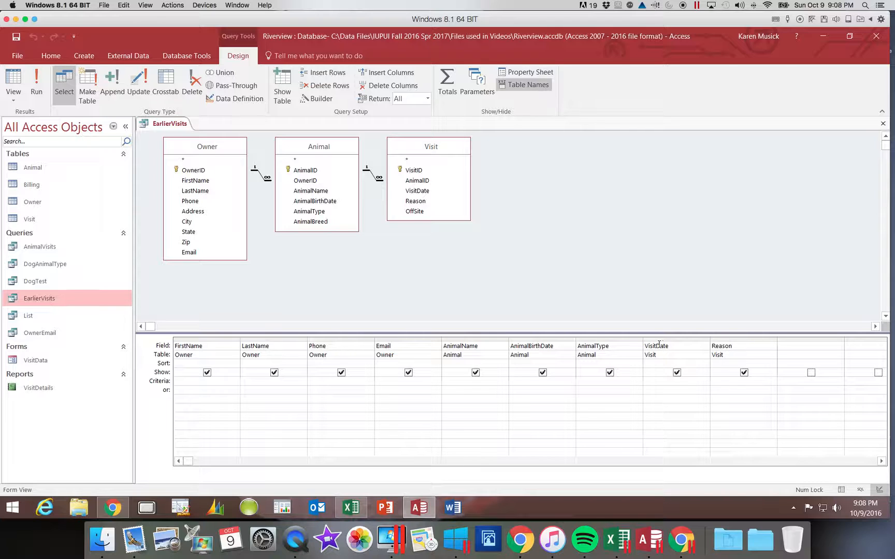
Set the VisitDate field's criterion to <1/1/2017
left_click(658, 382)
type("<")
type("1/1/")
key("BackSpace")
key("BackSpace")
key("BackSpace")
key("BackSpace")
type("1/1/2017")
key("Return")
Try the less-than-or-equal operator (<=) in the VisitDate criterion and remove the equals sign again
left_click(662, 384)
type("=")
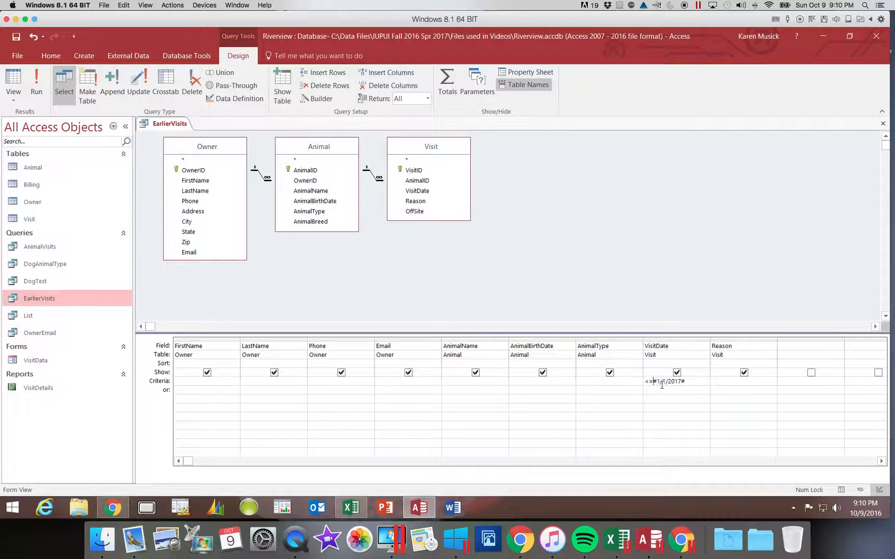
key("BackSpace")
Run the EarlierVisits query and review the returned visit dates and animal types
left_click(32, 81)
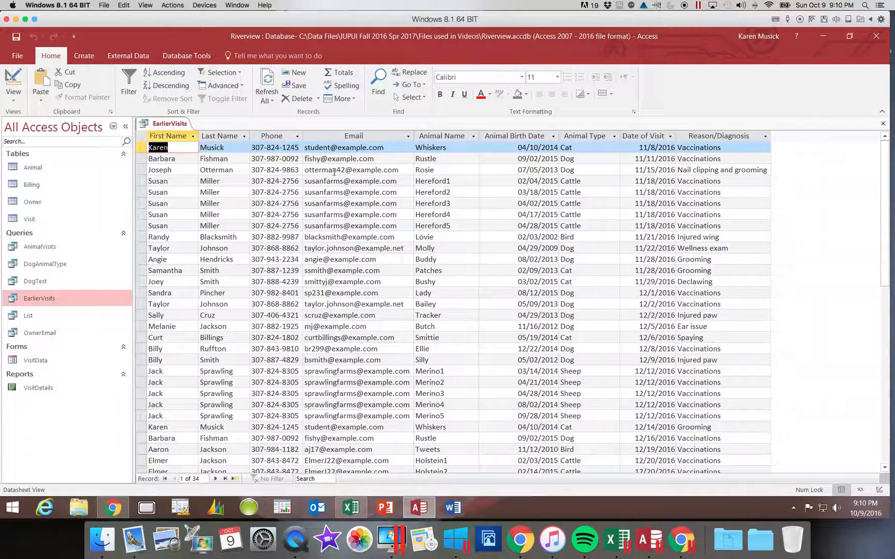
left_click_drag(884, 242, 891, 207)
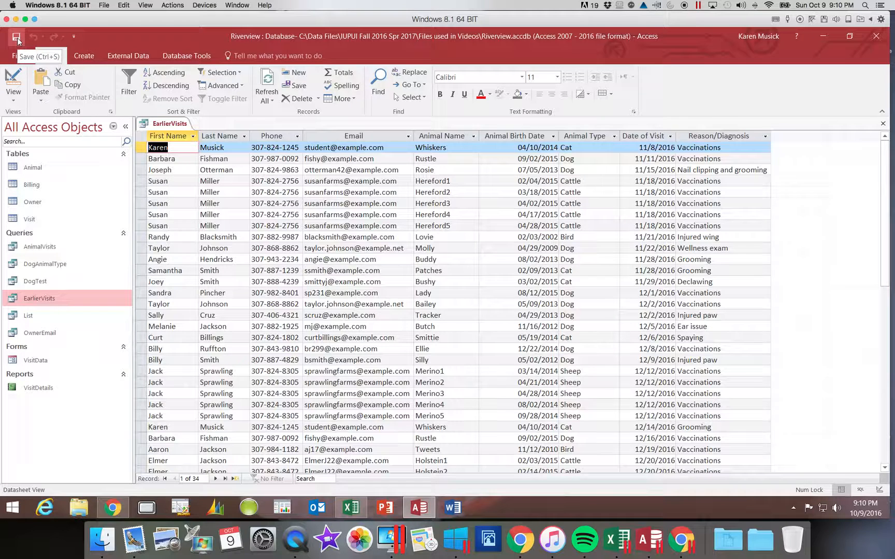
scroll(18, 41, "down", 1)
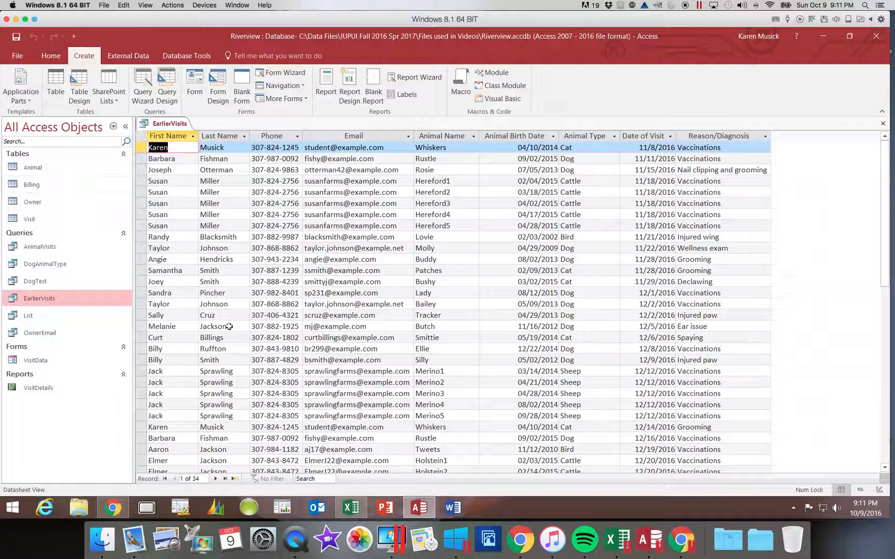
Switch to the Access Video Headers.xlsx workbook in Excel and move to cell P4 on the M3P5 sheet
left_click(355, 511)
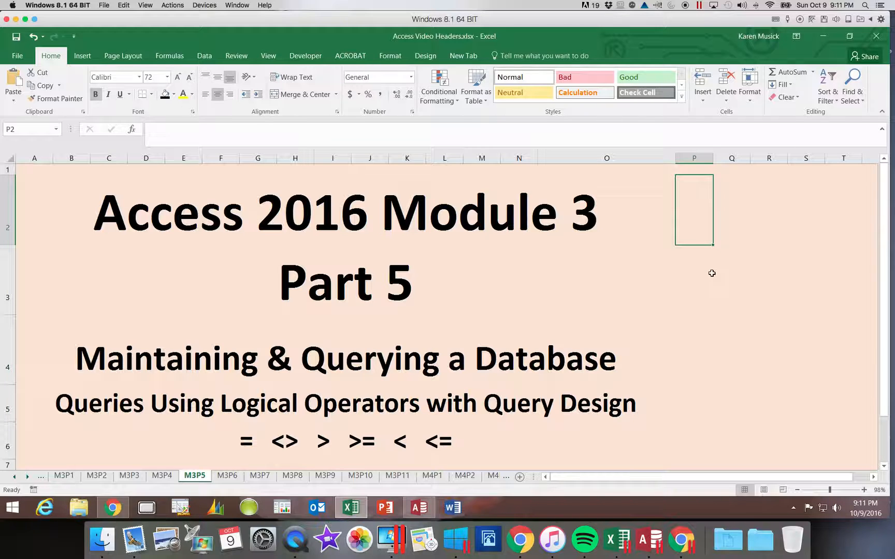
key("Down")
key("Down")
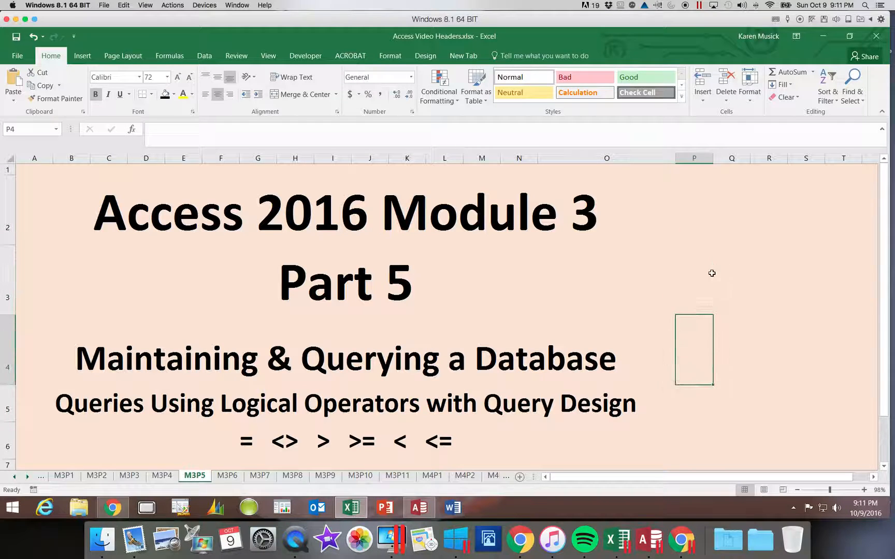